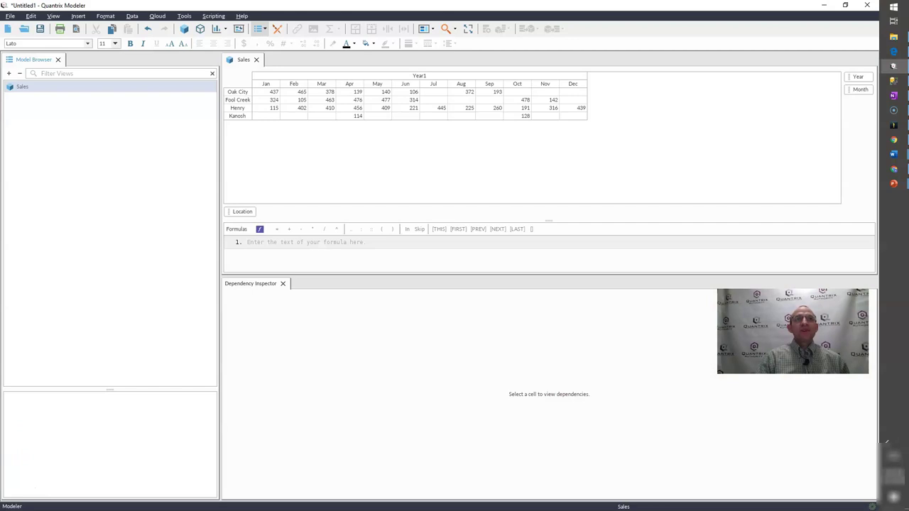
Review the Sales data, then add a new Matrix4 docked beneath the Sales view
left_click_drag(235, 92, 233, 116)
left_click_drag(267, 84, 348, 102)
left_click(347, 99)
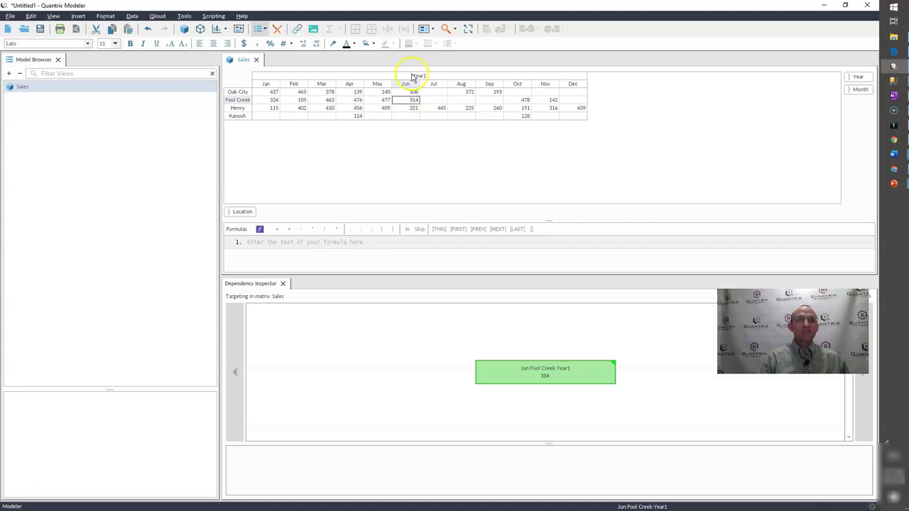
left_click(413, 75)
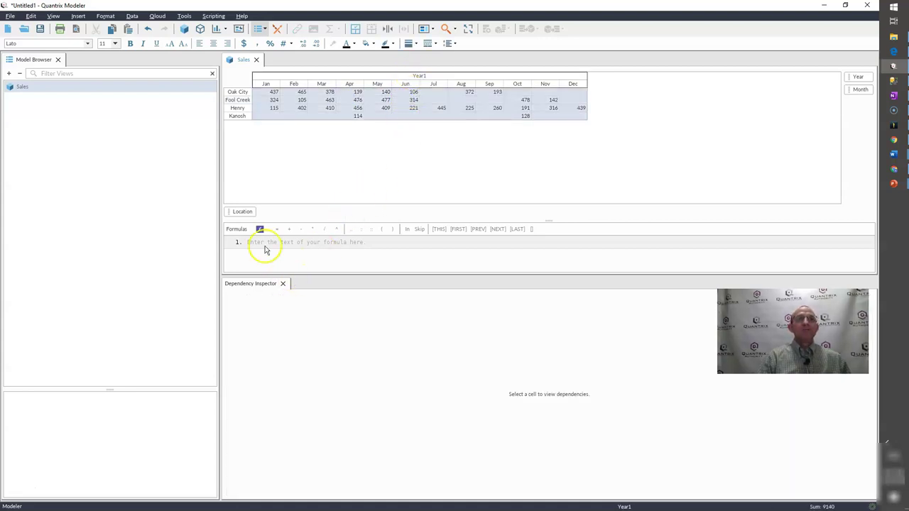
left_click(184, 28)
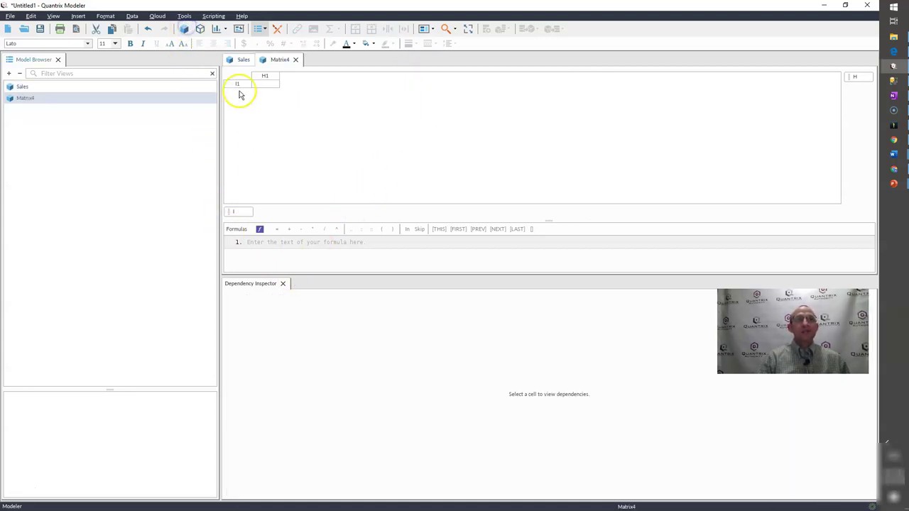
left_click_drag(274, 55, 257, 348)
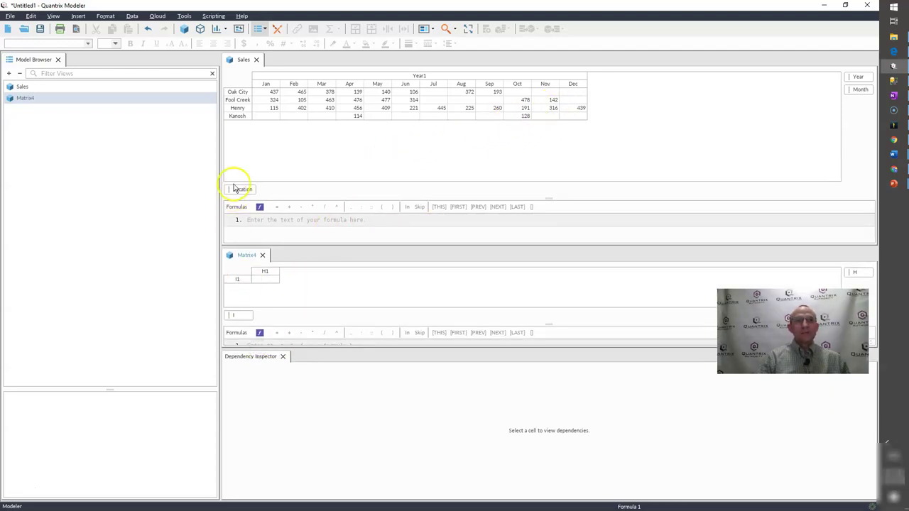
Give Matrix4 Location rows and one 'Last Sales Amount' column, replacing I1/H1, and enlarge the panes
left_click_drag(233, 190, 262, 315)
key("Delete")
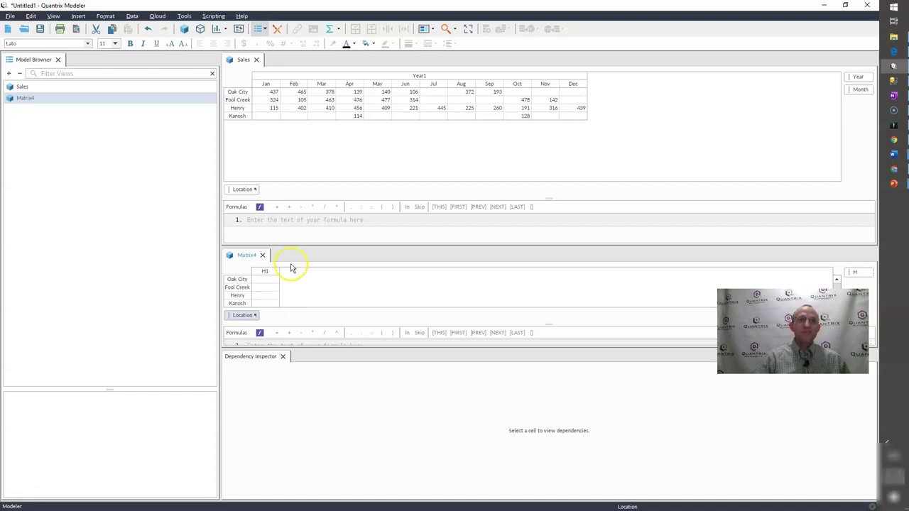
left_click(271, 272)
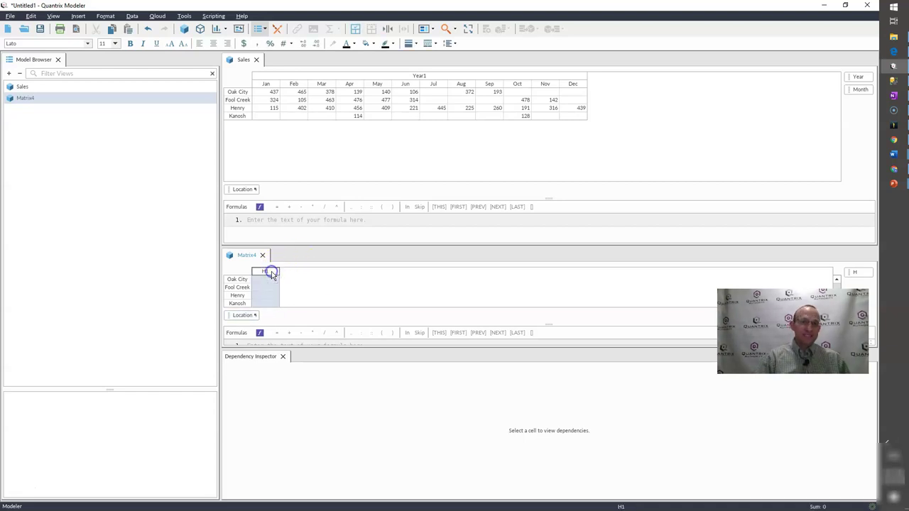
double_click(271, 272)
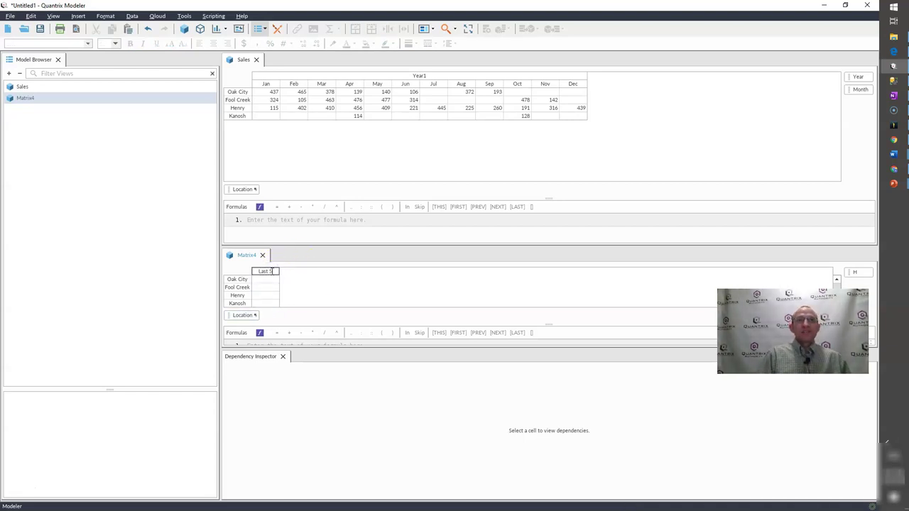
type("Last Sales Amount")
key("Return")
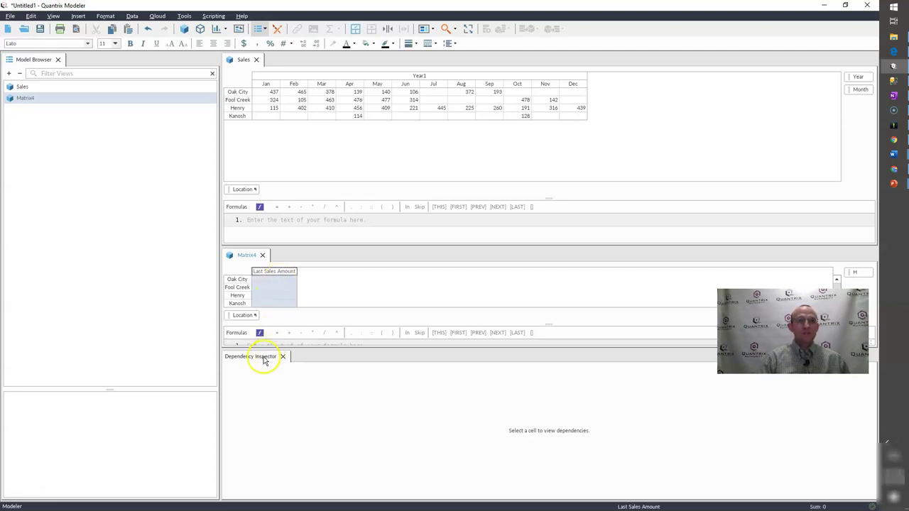
left_click_drag(267, 348, 263, 380)
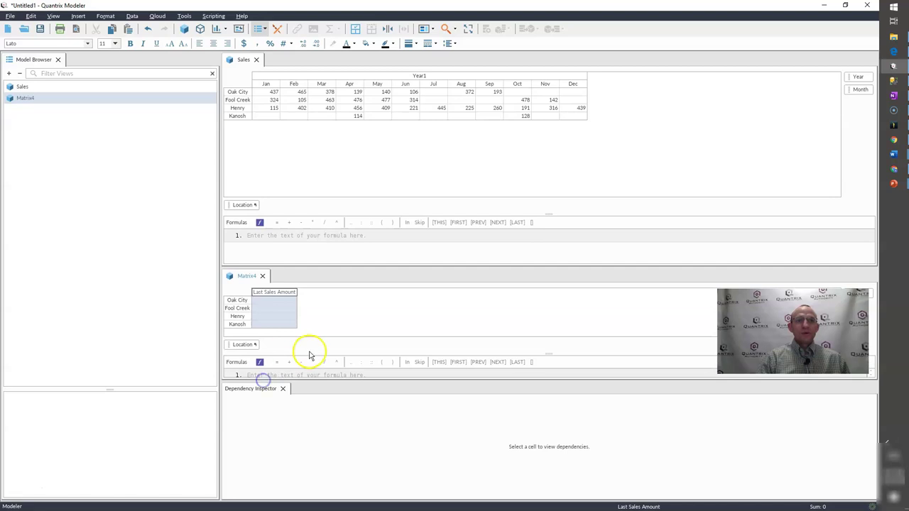
left_click_drag(548, 353, 552, 345)
Enter the formula Last Sales Amount = selects(Sales::, Sales::, "<>''") in Matrix4
left_click(428, 366)
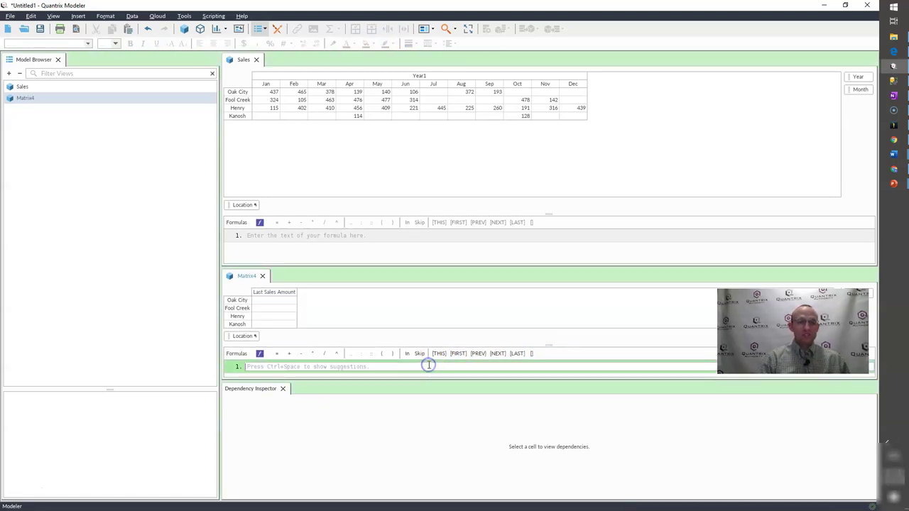
type("Las")
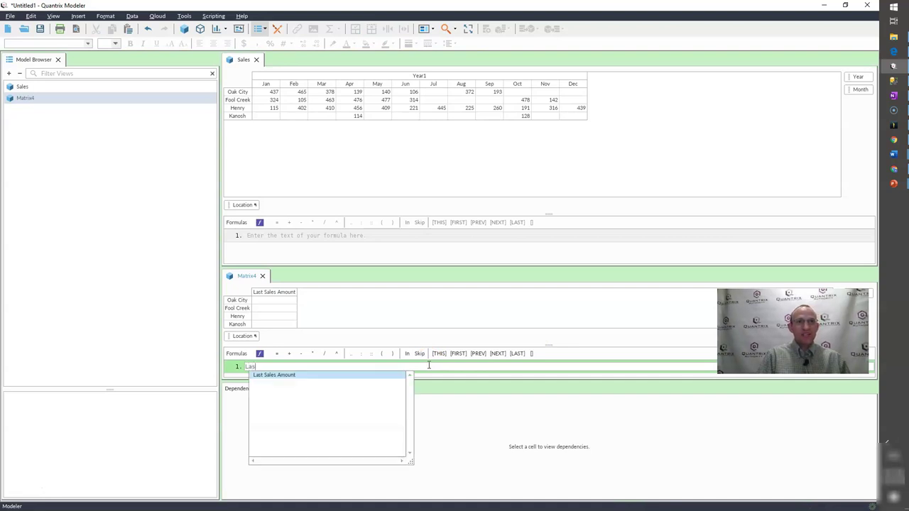
key("Return")
type("= selects(")
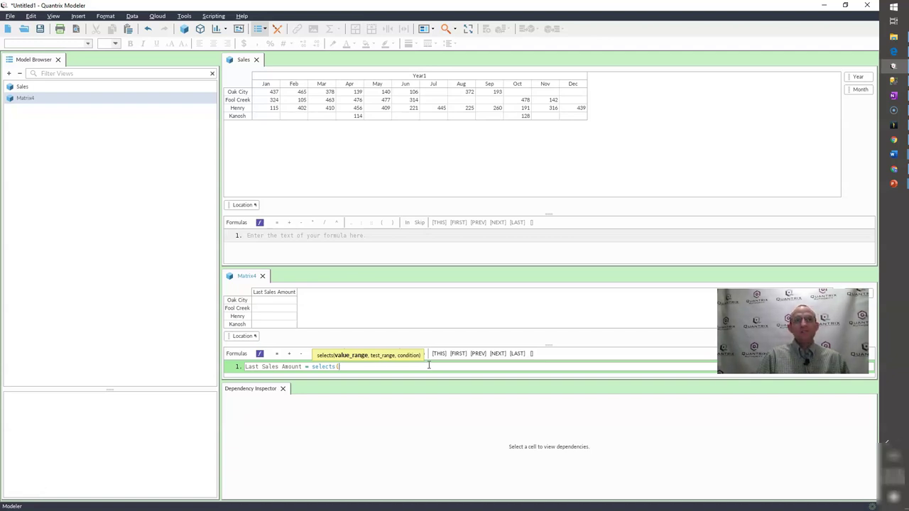
type("sa")
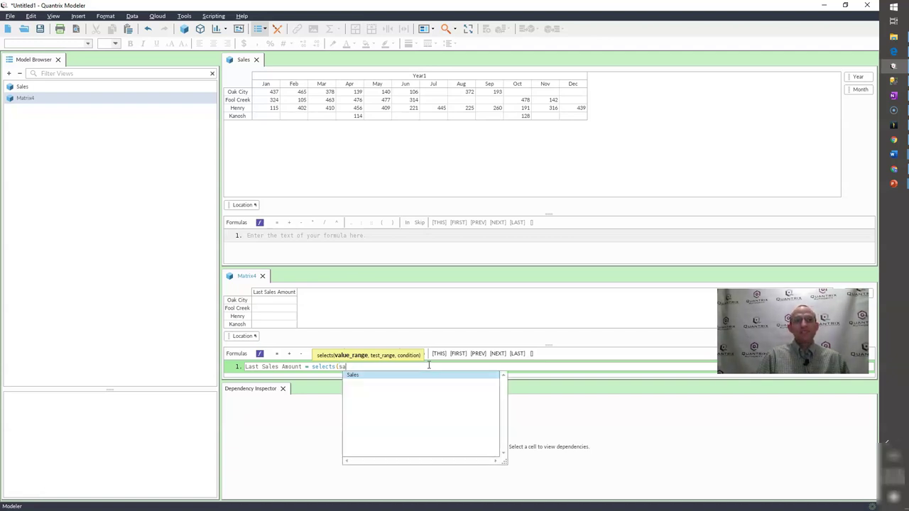
key("Return")
type(", Sal")
key("Return")
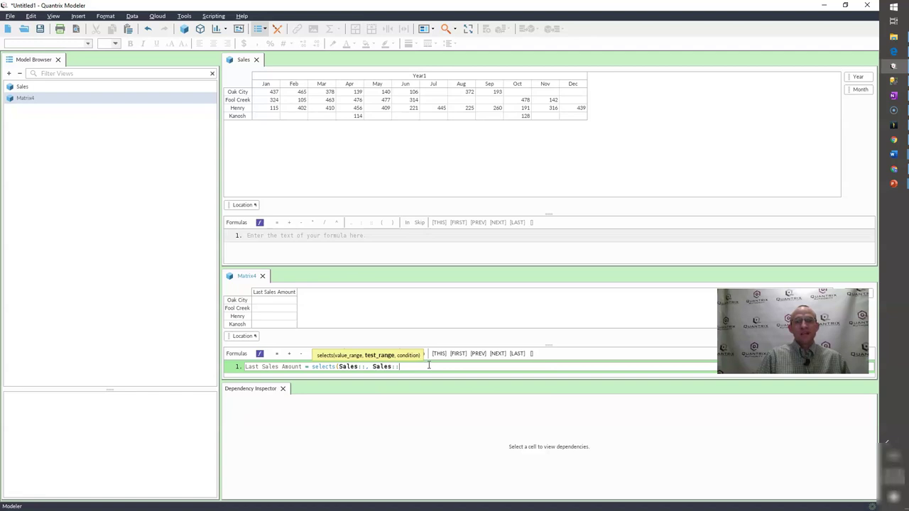
type(",")
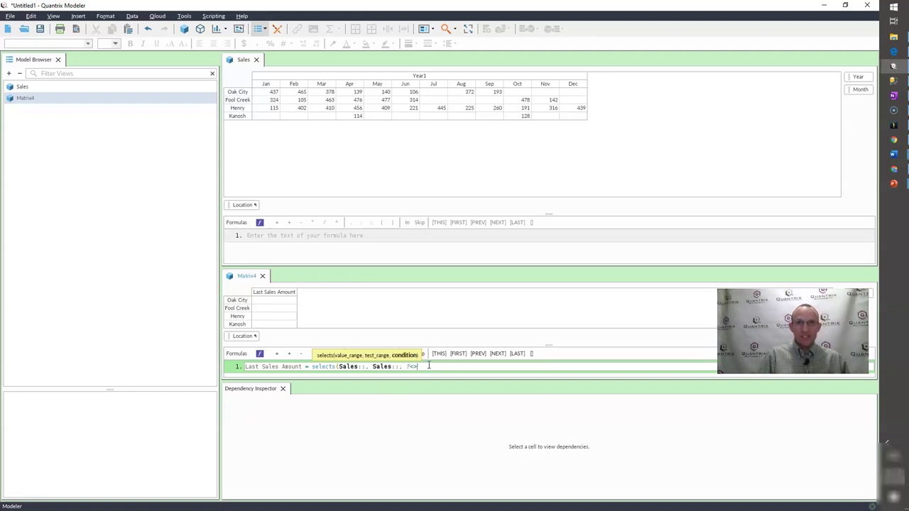
key("BackSpace")
key("BackSpace")
type("\"")
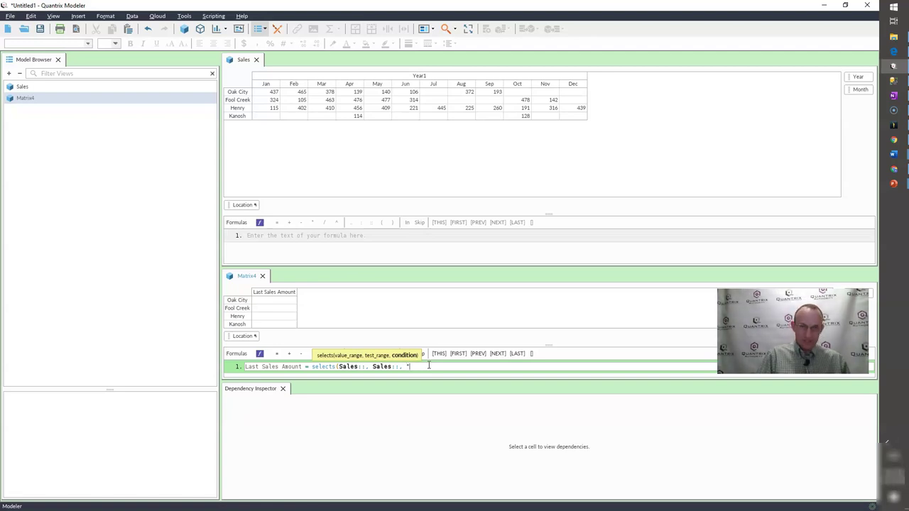
type("<>\"")
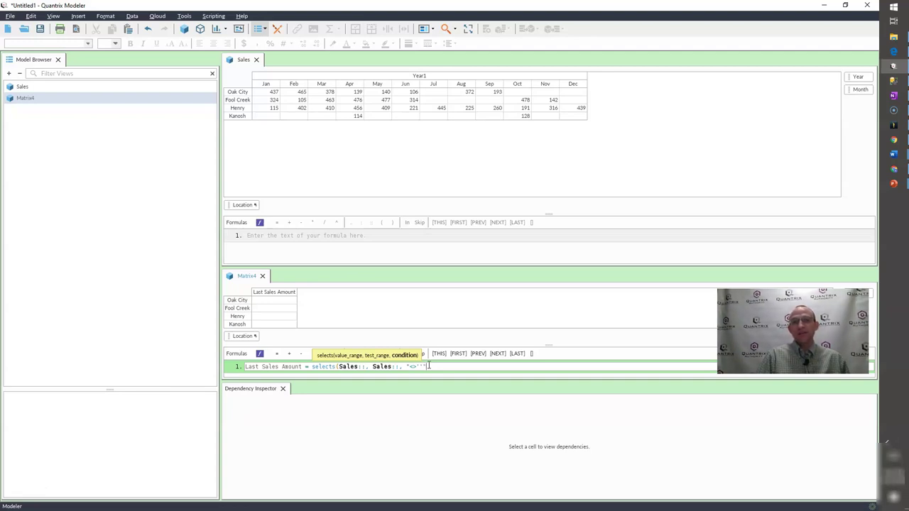
type(")")
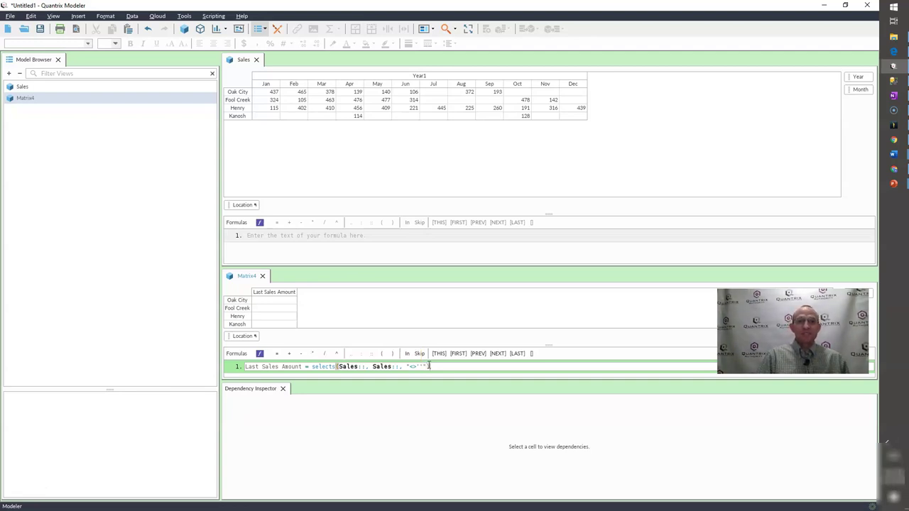
key("Return")
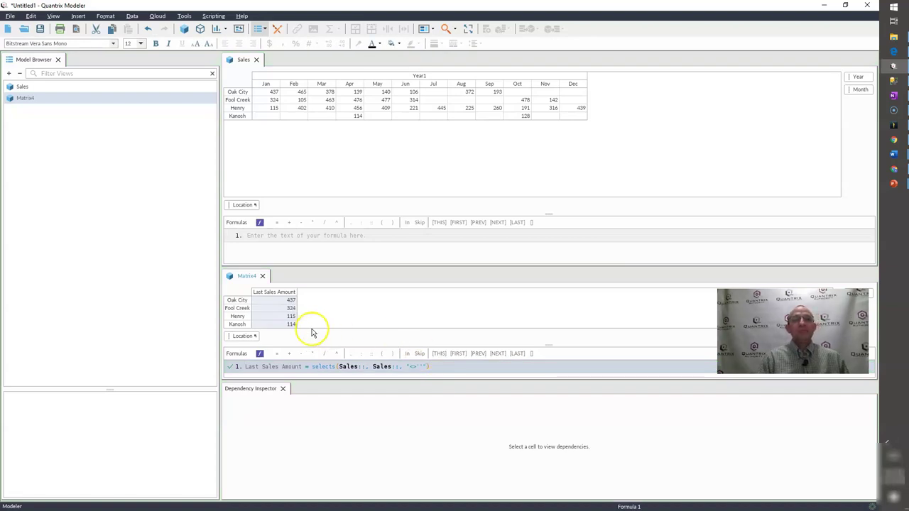
Trace Oak City's 437 result in the Dependency Inspector and preview the values selects returns
left_click(286, 300)
mouse_move(309, 481)
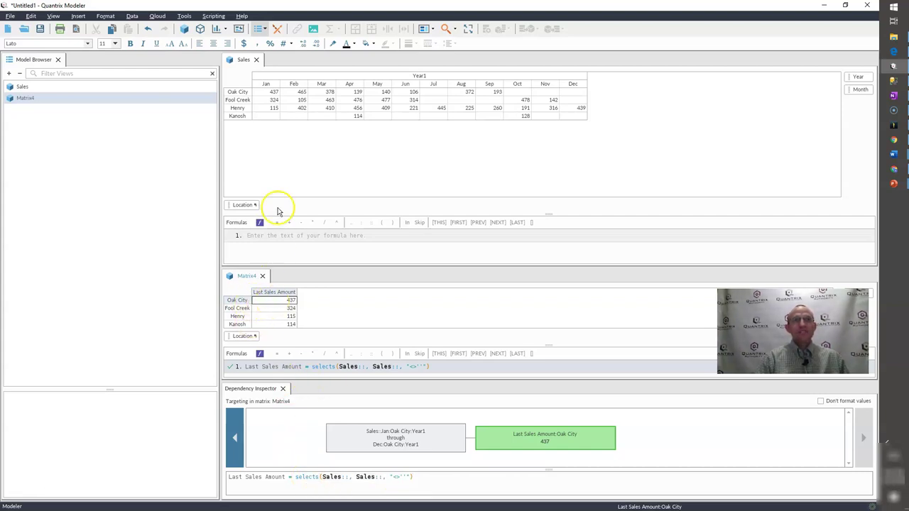
left_click_drag(275, 93, 487, 95)
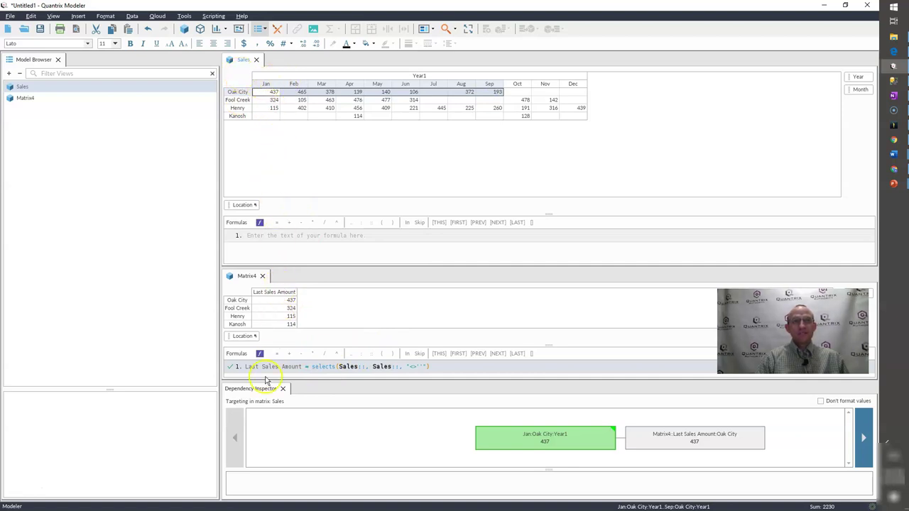
left_click(268, 301)
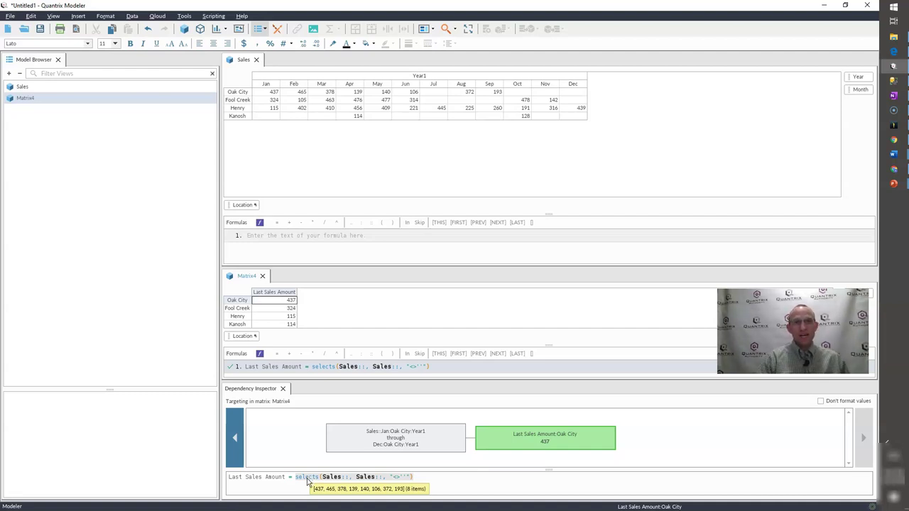
left_click(308, 481)
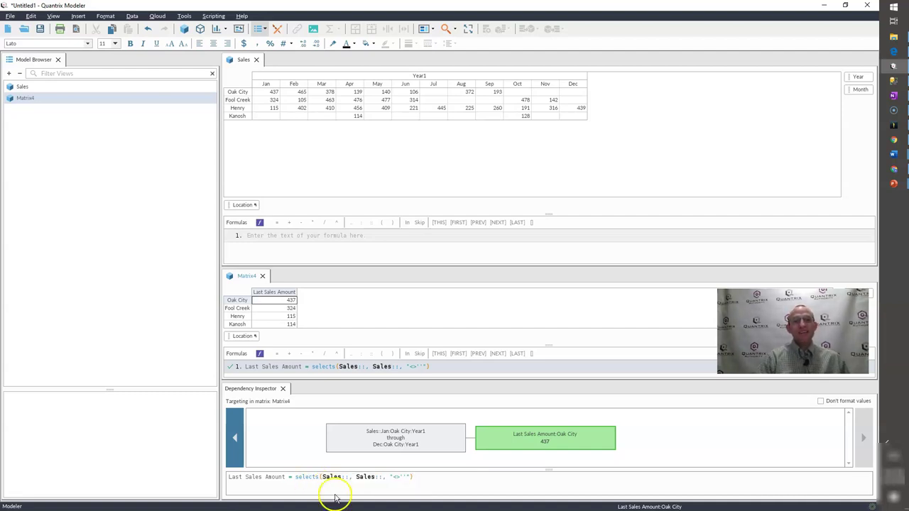
left_click(308, 470)
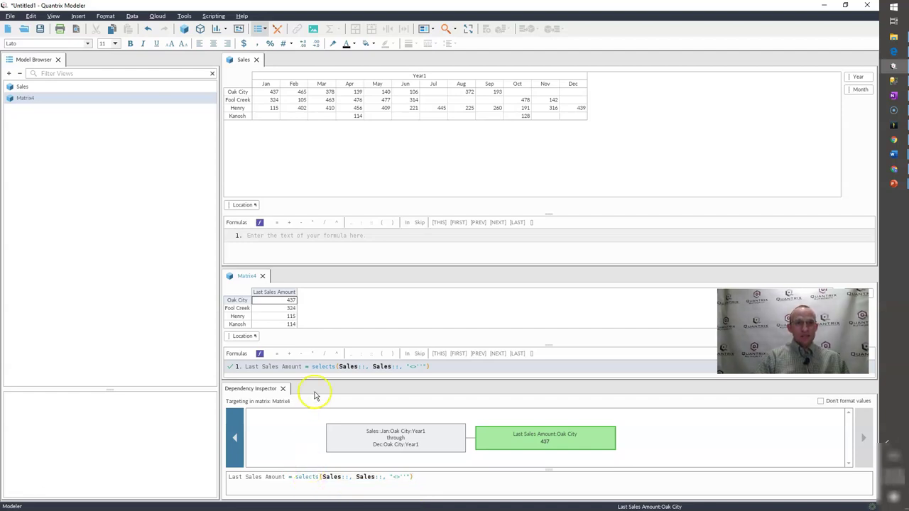
left_click(289, 297)
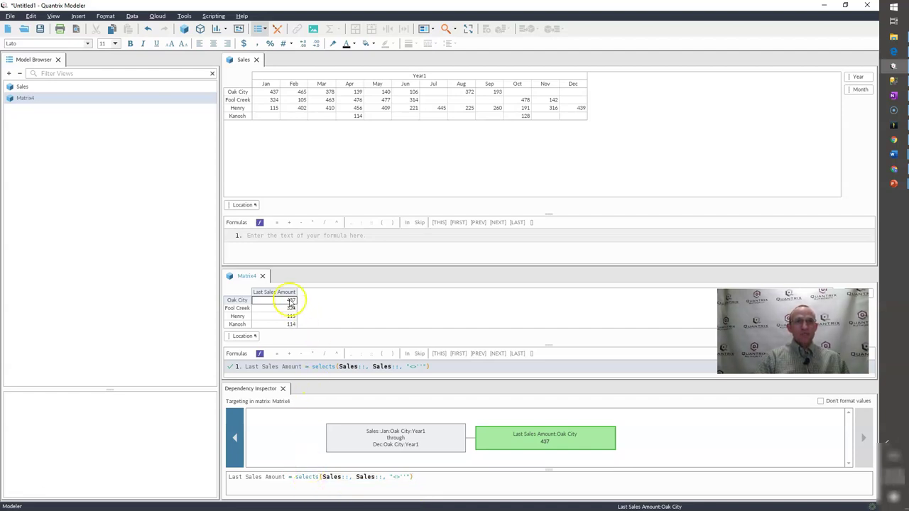
Wrap the formula in last(), making it last(selects(Sales::, Sales::, "<>''"))
left_click(310, 366)
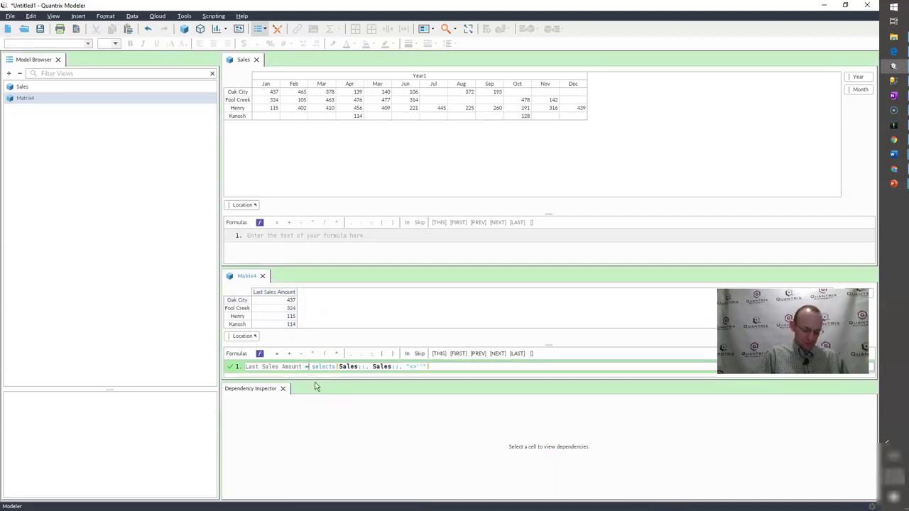
type("last(")
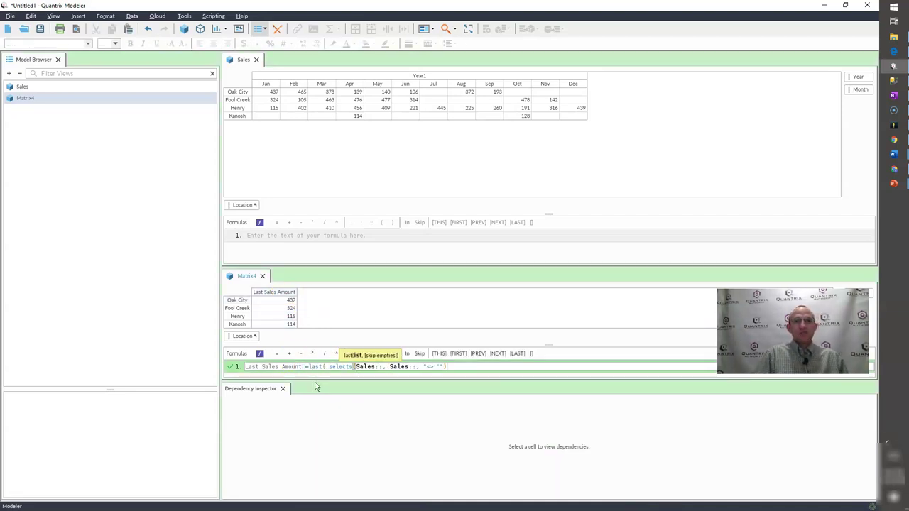
key("End")
type(")")
key("Return")
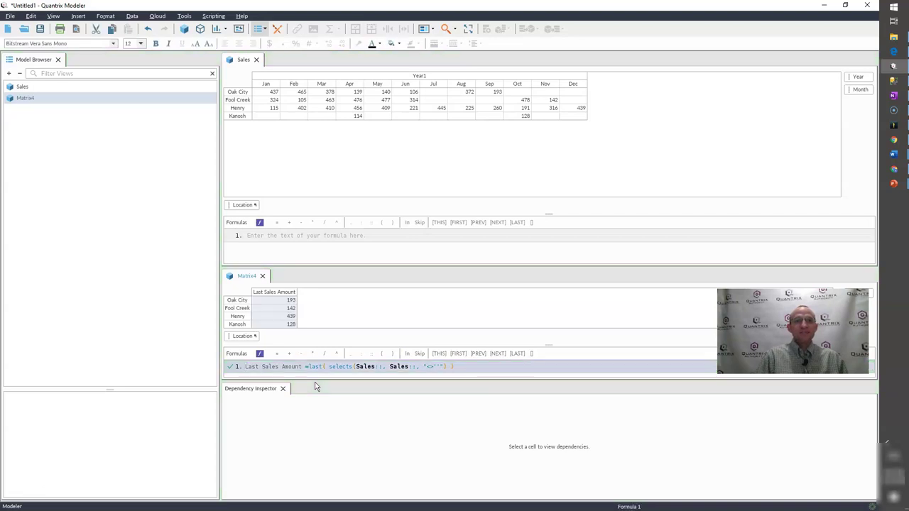
Check Oak City's 193 and Fool Creek's 142 against their September and November Sales cells
left_click(291, 300)
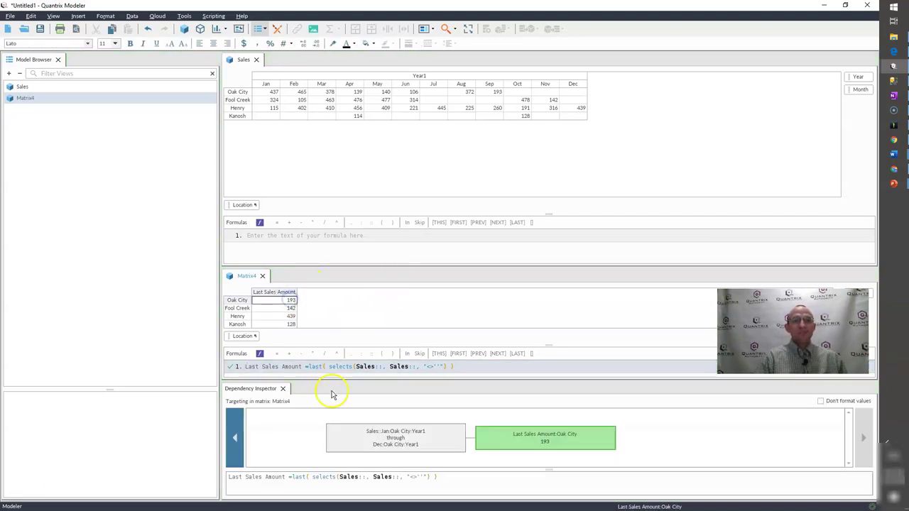
mouse_move(319, 481)
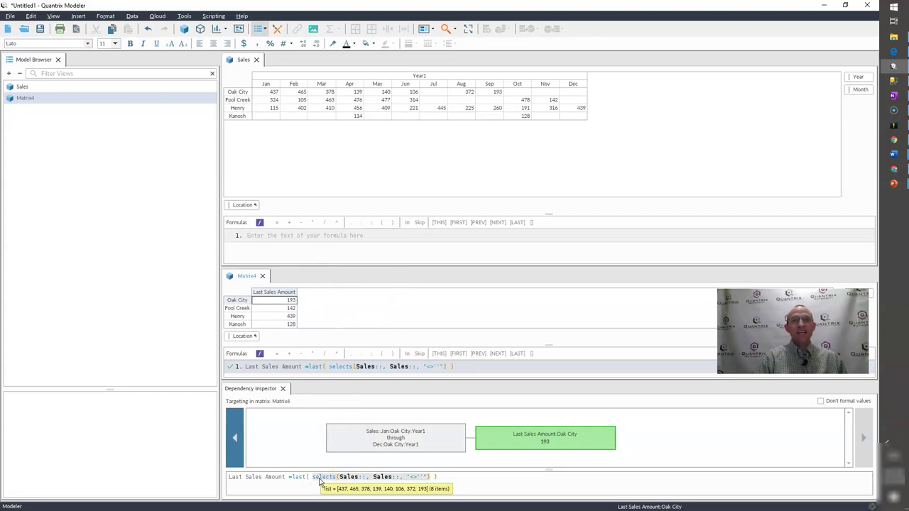
left_click(301, 480)
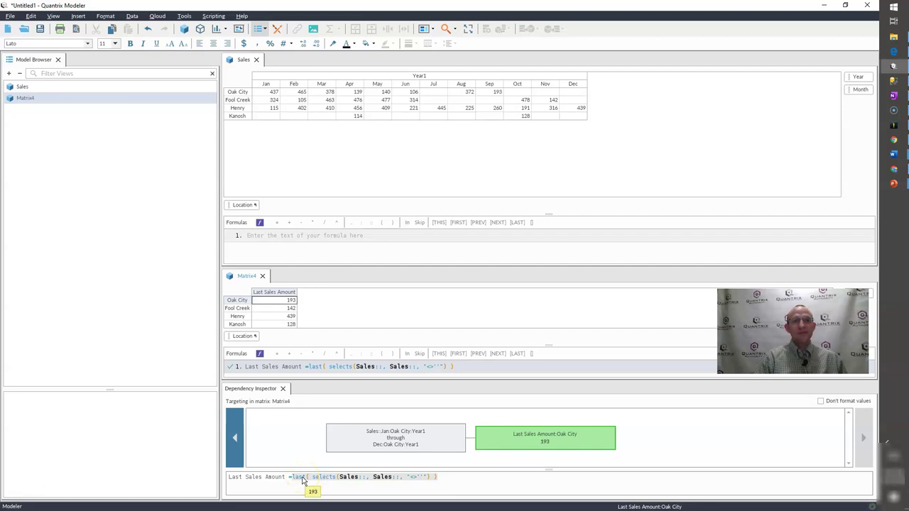
left_click(291, 297)
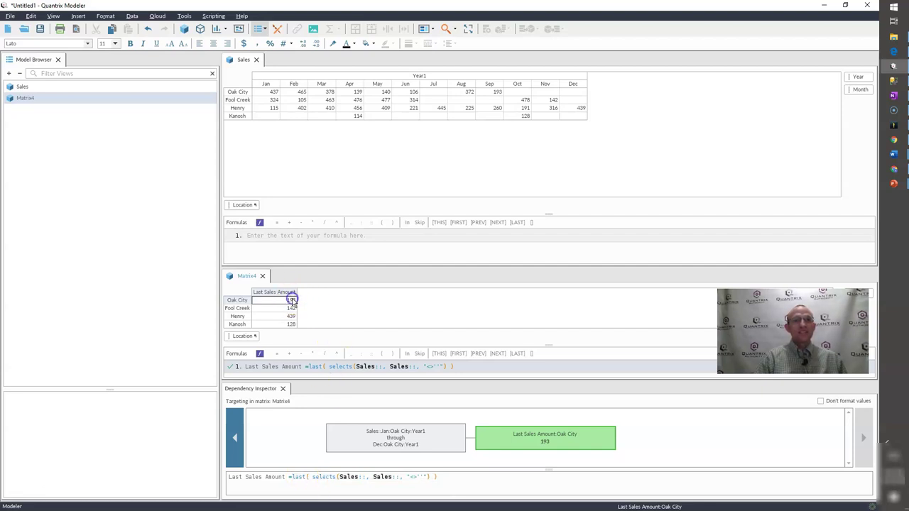
left_click(498, 91)
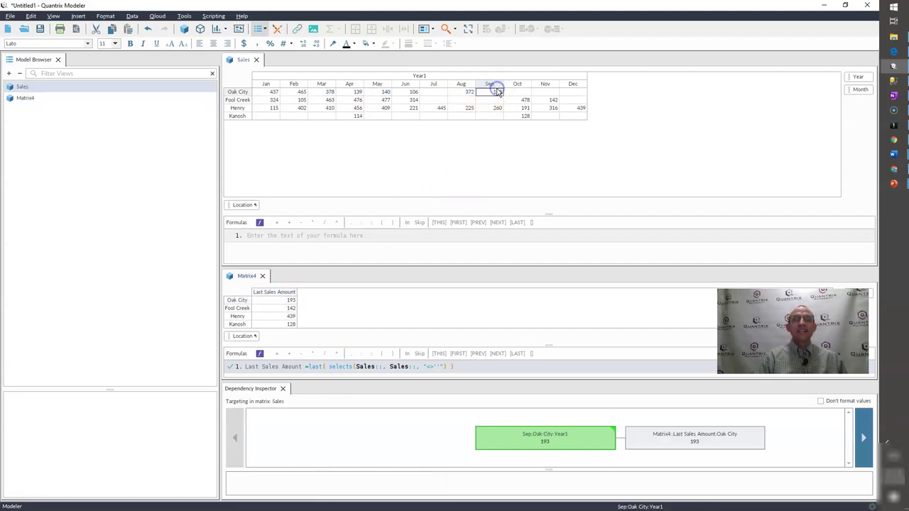
left_click(550, 101)
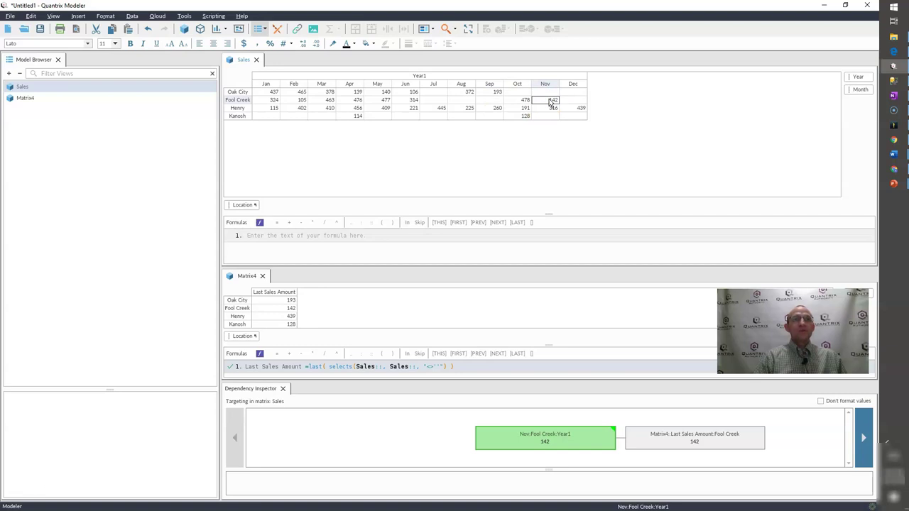
left_click(286, 308)
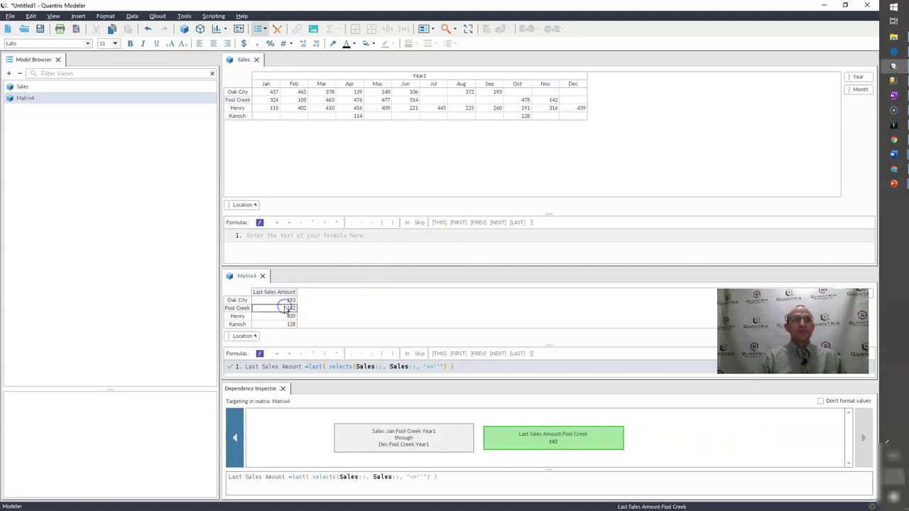
Add a Year2 group after Year1 in the Sales matrix
left_click(489, 76)
key("Return")
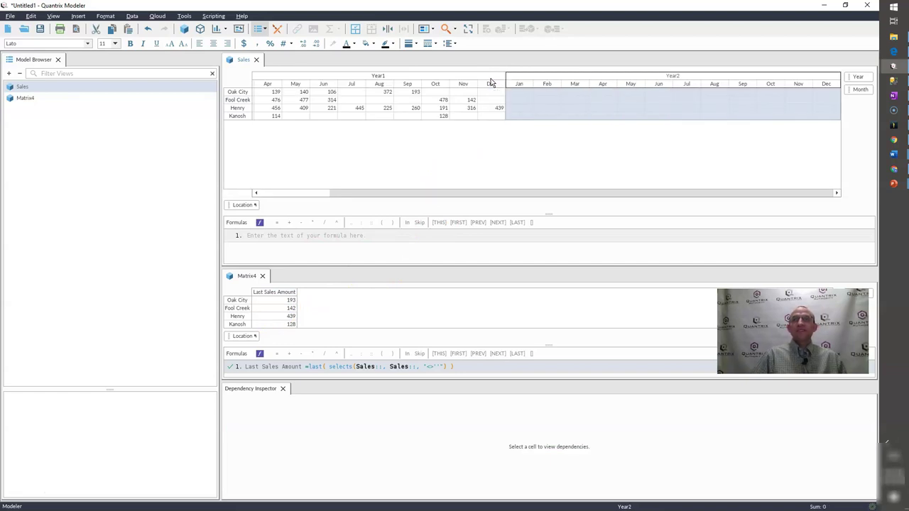
left_click(577, 100)
left_click(603, 99)
left_click(603, 84)
left_click(602, 91)
Enter Year2 sales of 1, 2, 12 and 96 for Oak City, Fool Creek, Henry and Kanosh
type("1")
key("Tab")
key("Down")
type("2")
key("Tab")
key("Down")
type("12")
key("Return")
key("Left")
key("Left")
key("Left")
key("Left")
type("96")
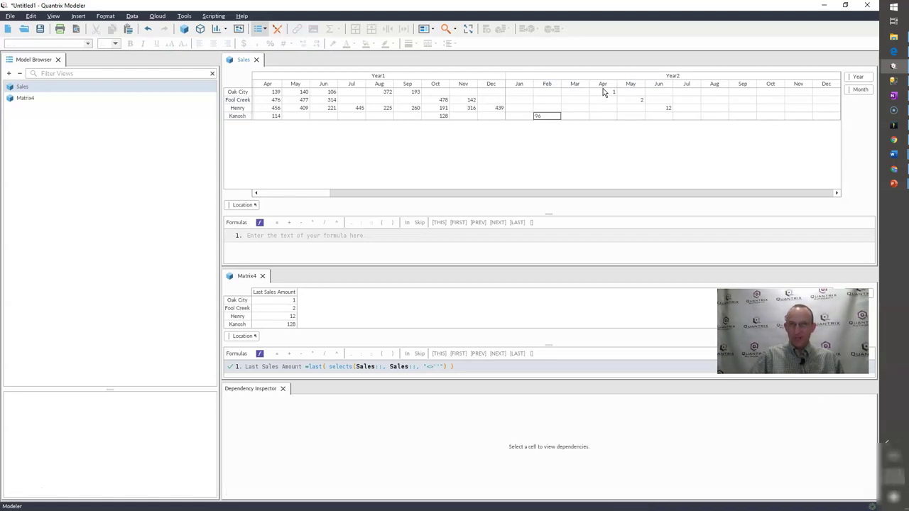
key("Tab")
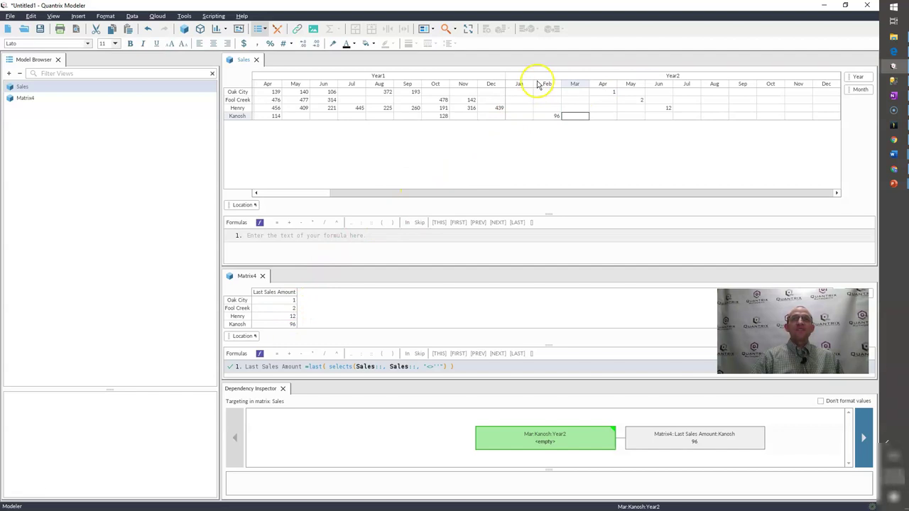
left_click(258, 292)
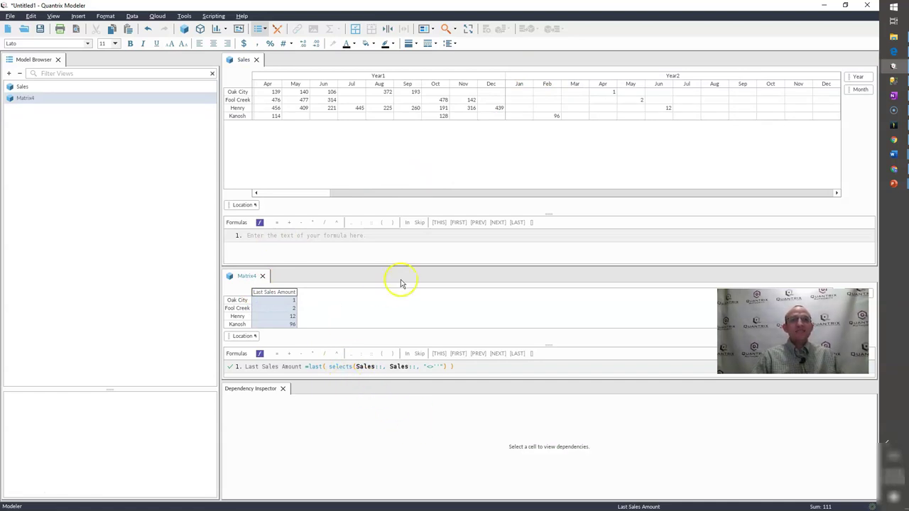
left_click_drag(429, 193, 369, 199)
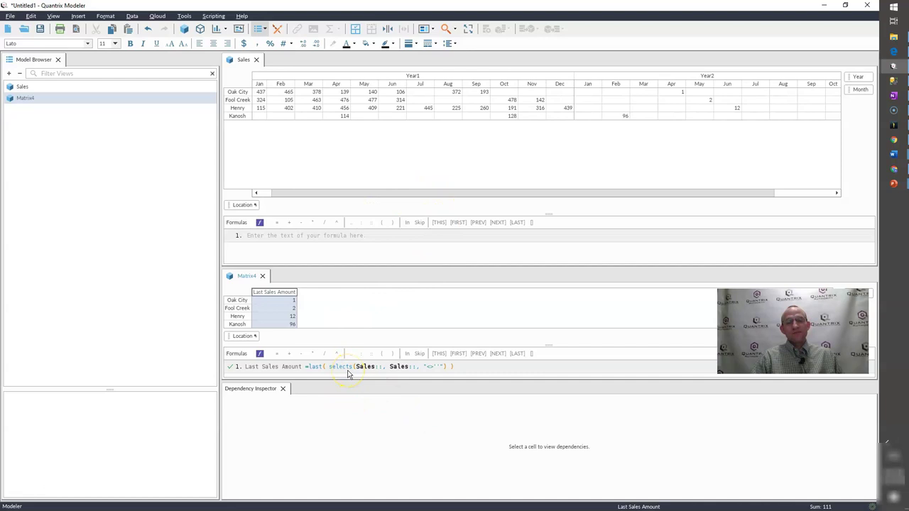
left_click(316, 367)
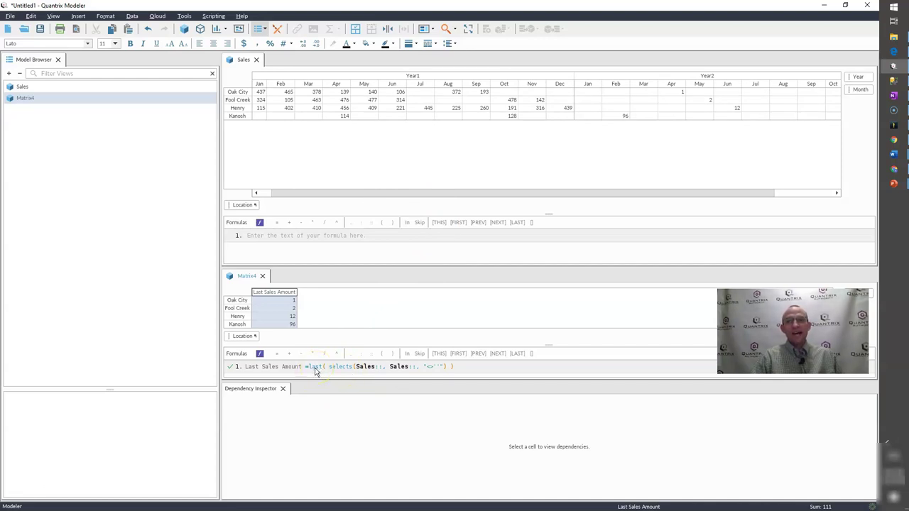